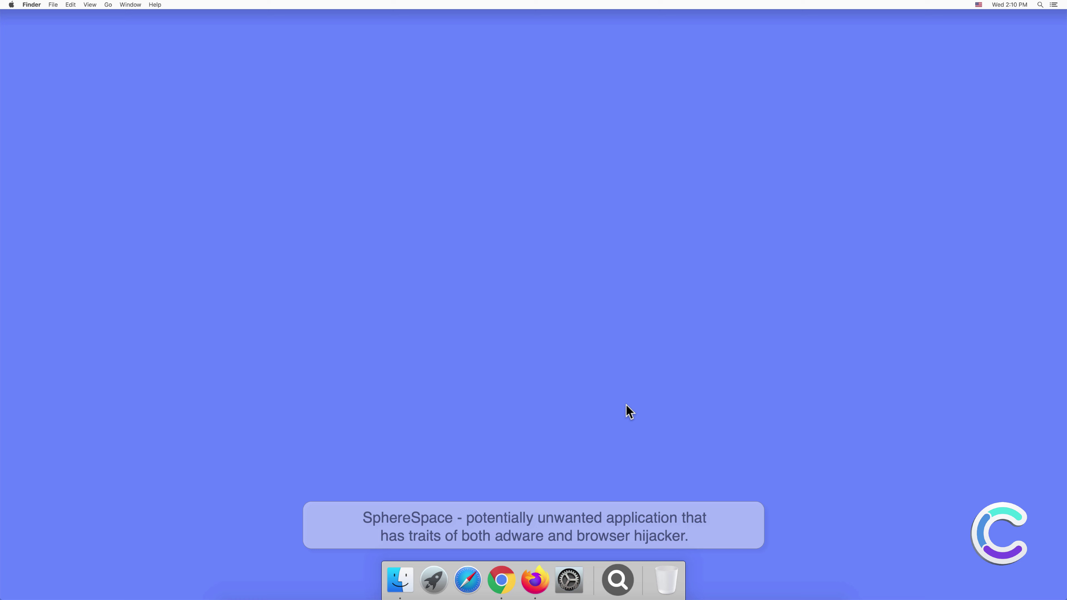
- View the Applications folder showing SphereSpace in a new Finder window, then close it
{"action": "left_click", "coordinate": [404, 576]}
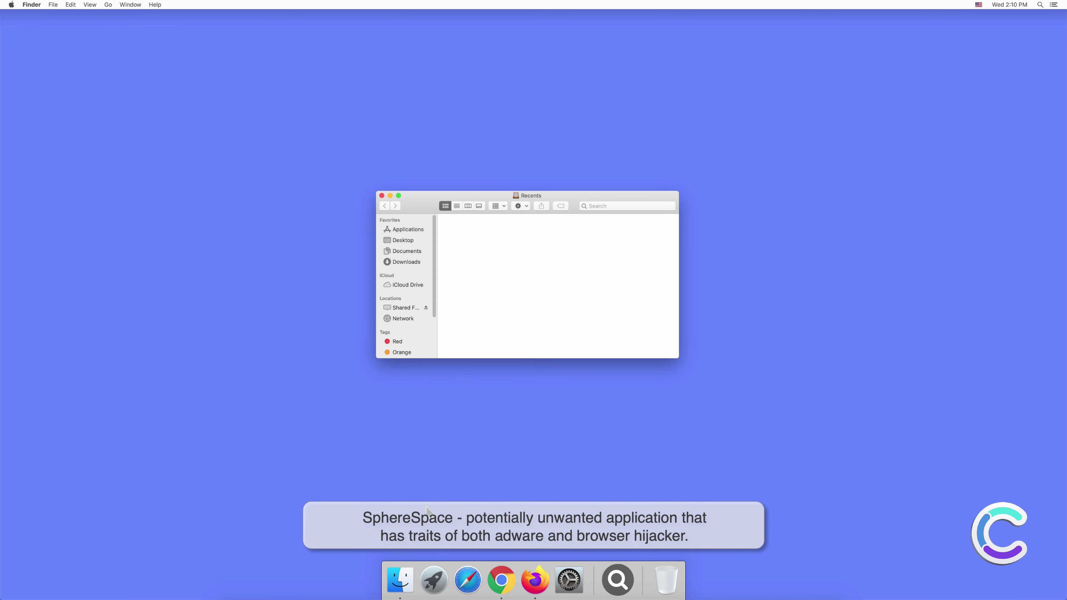
{"action": "left_click", "coordinate": [408, 235]}
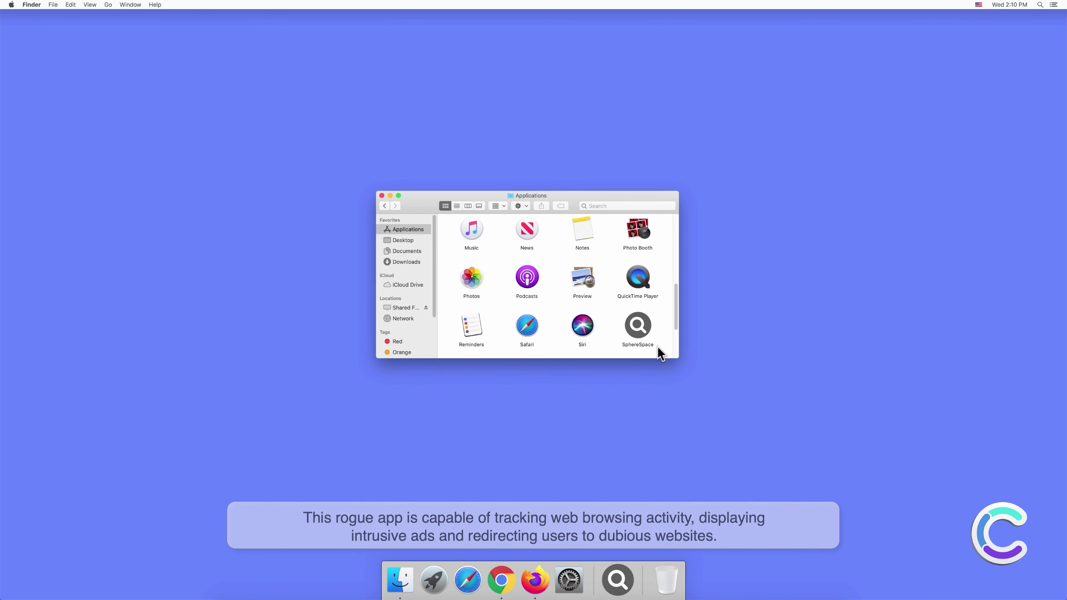
{"action": "left_click", "coordinate": [382, 197]}
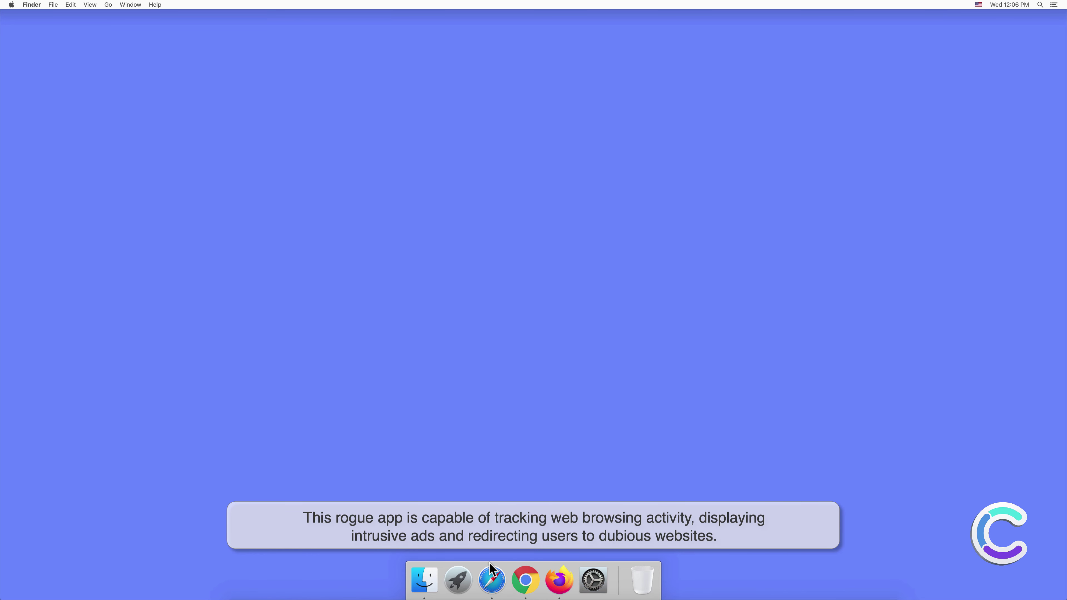
- Launch Safari and open its Preferences to the Extensions pane listing SphereSpace 1.0
{"action": "left_click", "coordinate": [492, 580]}
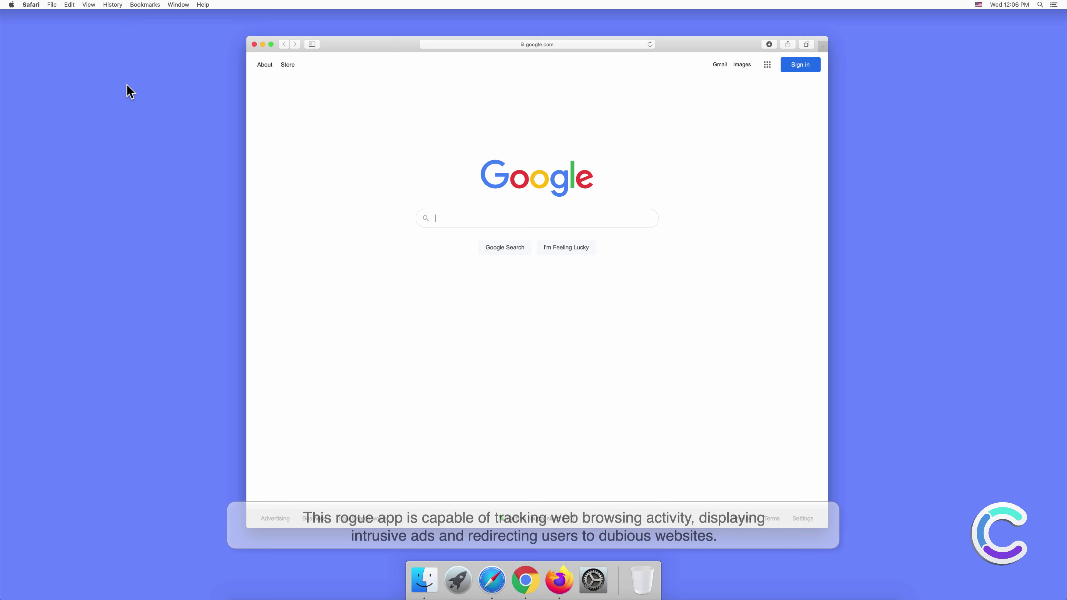
{"action": "left_click", "coordinate": [33, 5]}
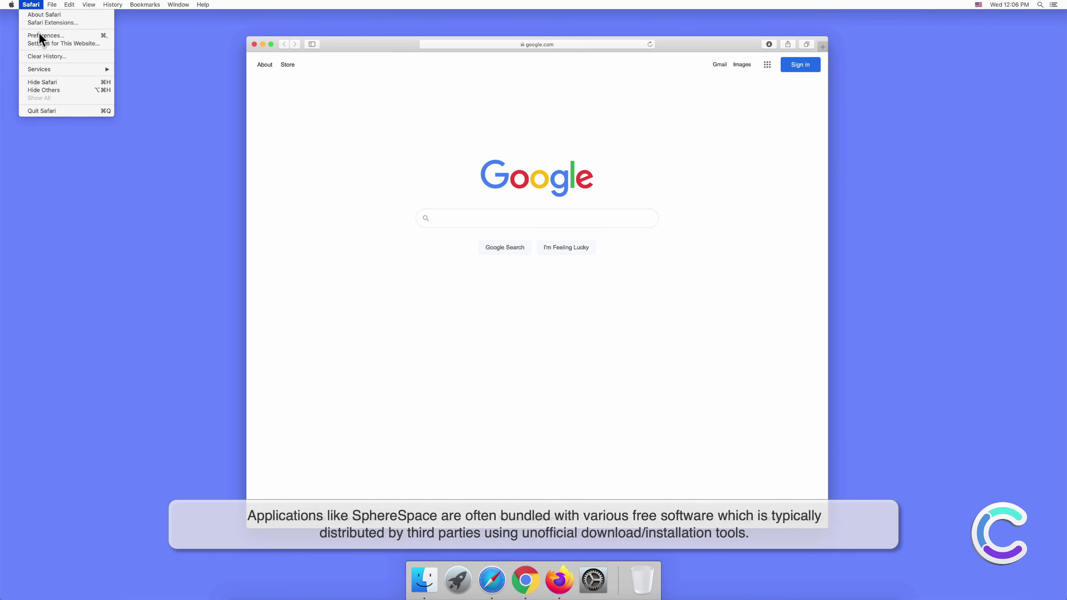
{"action": "left_click", "coordinate": [38, 34]}
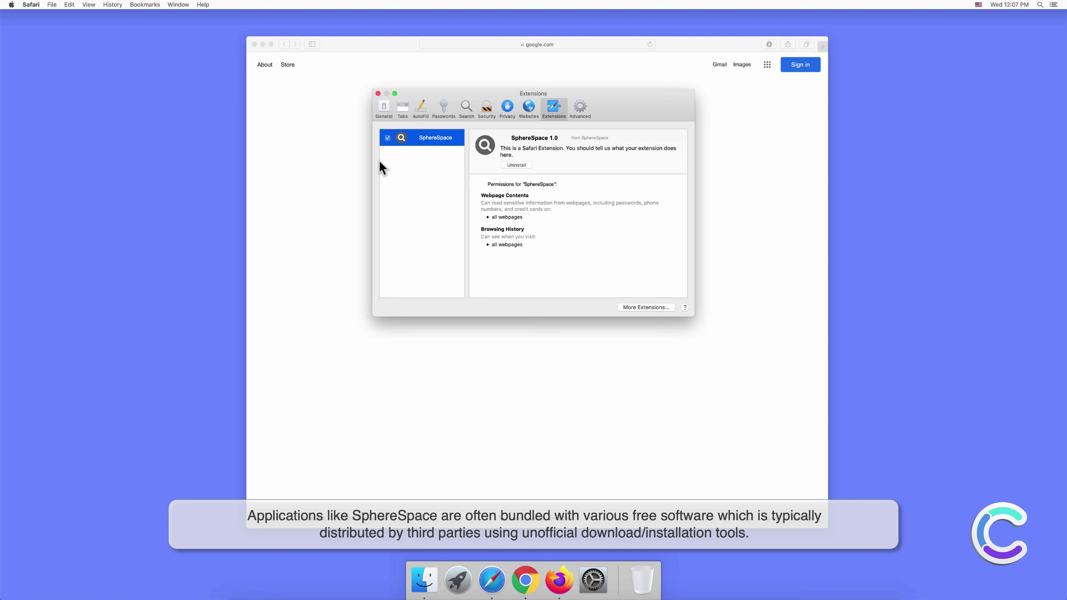
- Close Preferences and search the web for 'search engine test' from the address bar
{"action": "left_click", "coordinate": [378, 94]}
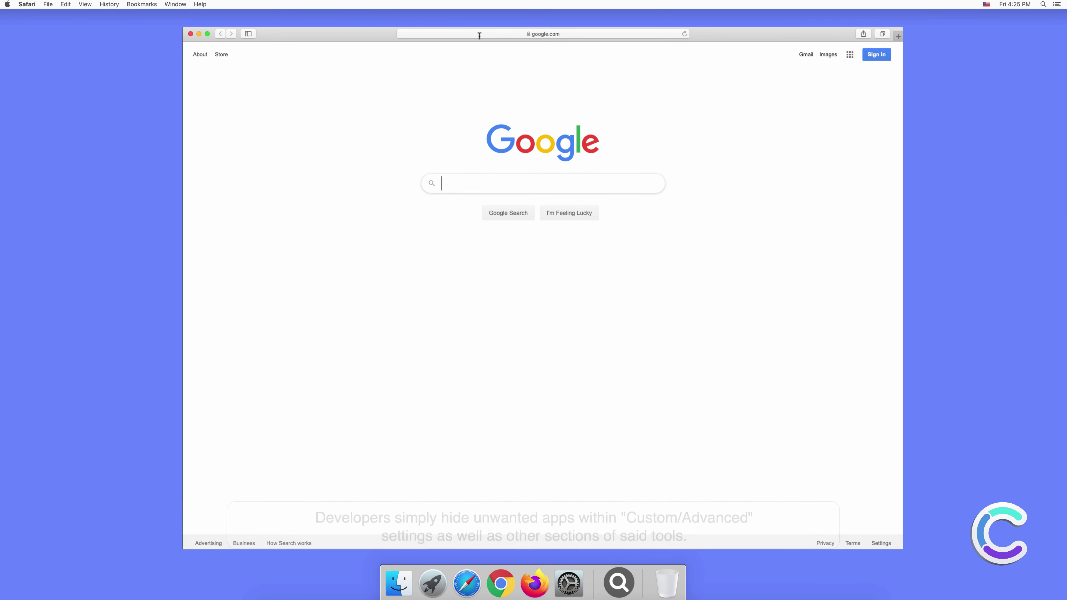
{"action": "left_click", "coordinate": [480, 34]}
{"action": "type", "text": "search e"}
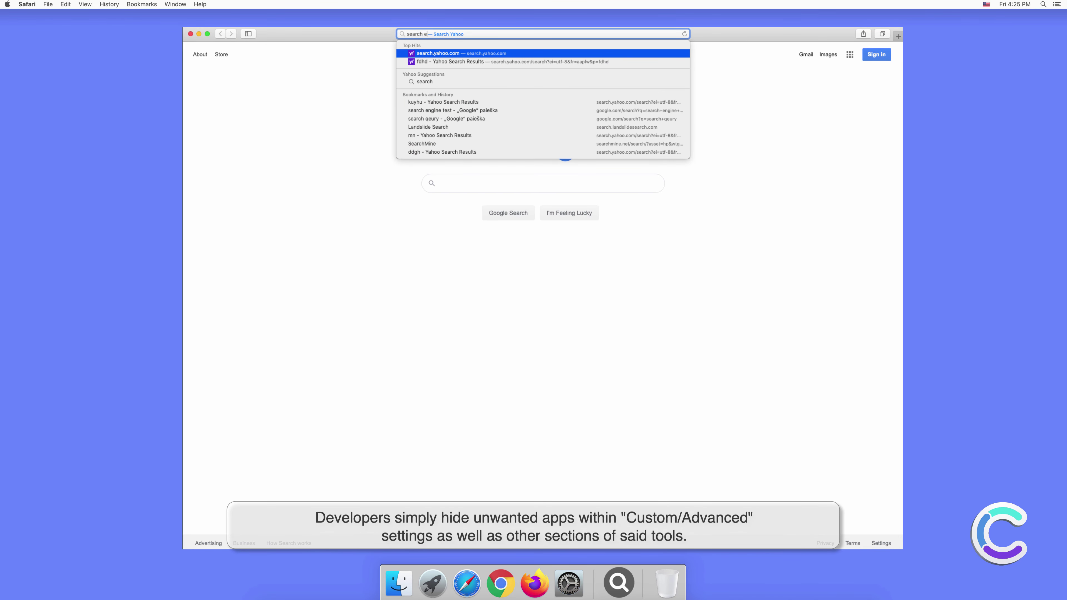
{"action": "type", "text": "ngine test"}
{"action": "key", "text": "Return"}
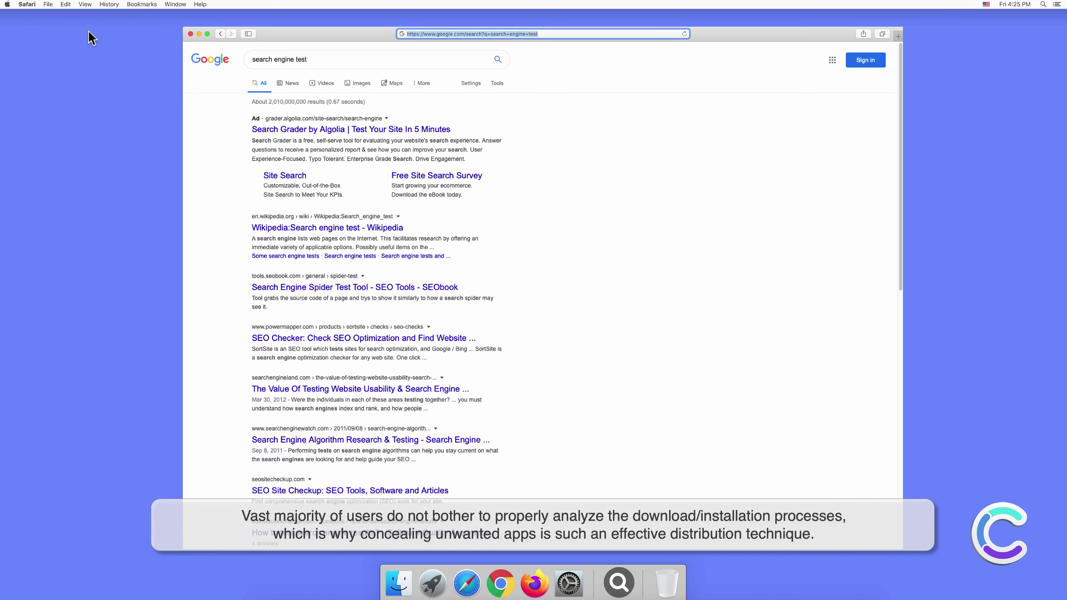
- Confirm Yahoo is the default search engine in Search preferences, then open a new tab
{"action": "left_click", "coordinate": [28, 5]}
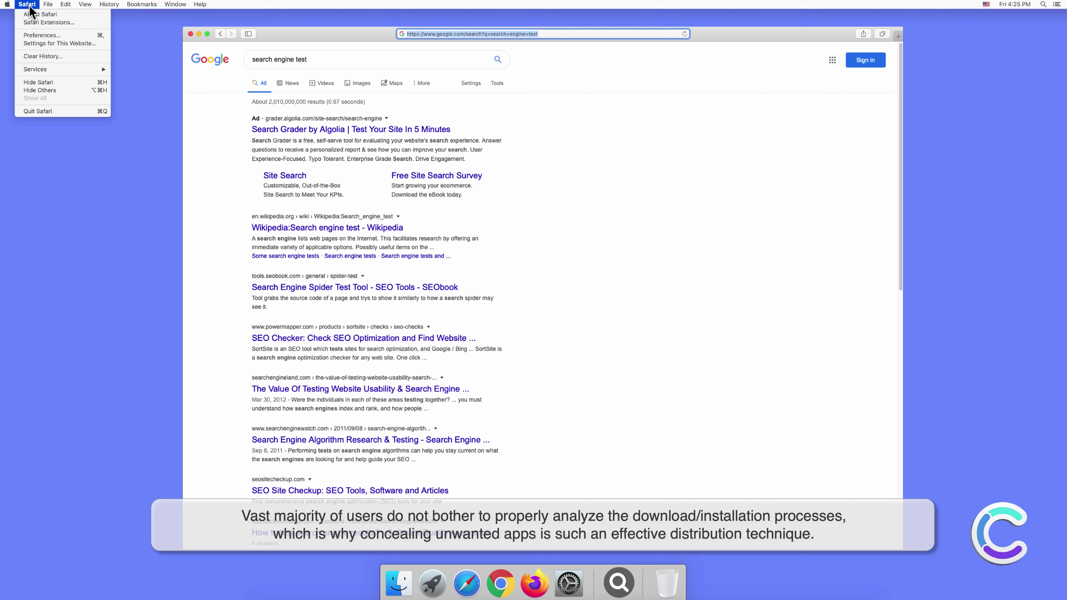
{"action": "left_click", "coordinate": [42, 36]}
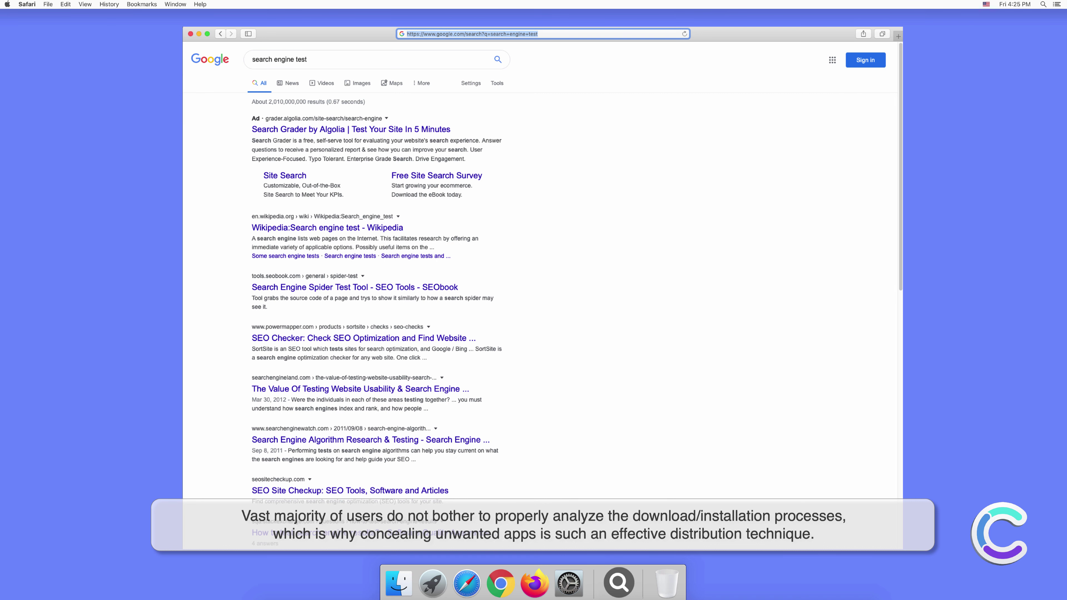
{"action": "left_click", "coordinate": [653, 214]}
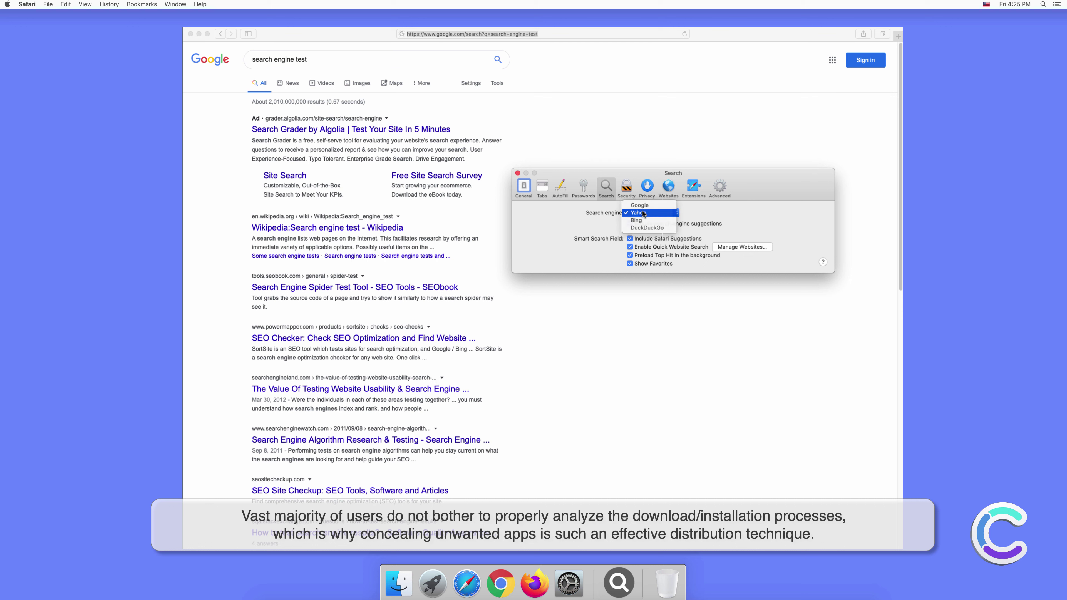
{"action": "left_click", "coordinate": [642, 213]}
{"action": "left_click", "coordinate": [517, 173]}
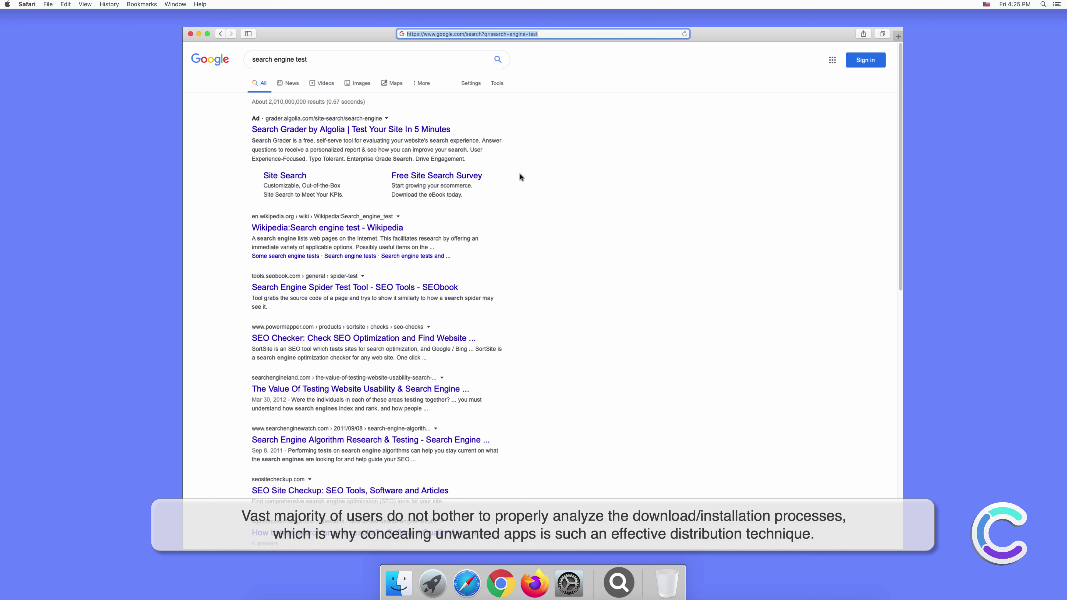
{"action": "left_click", "coordinate": [898, 35]}
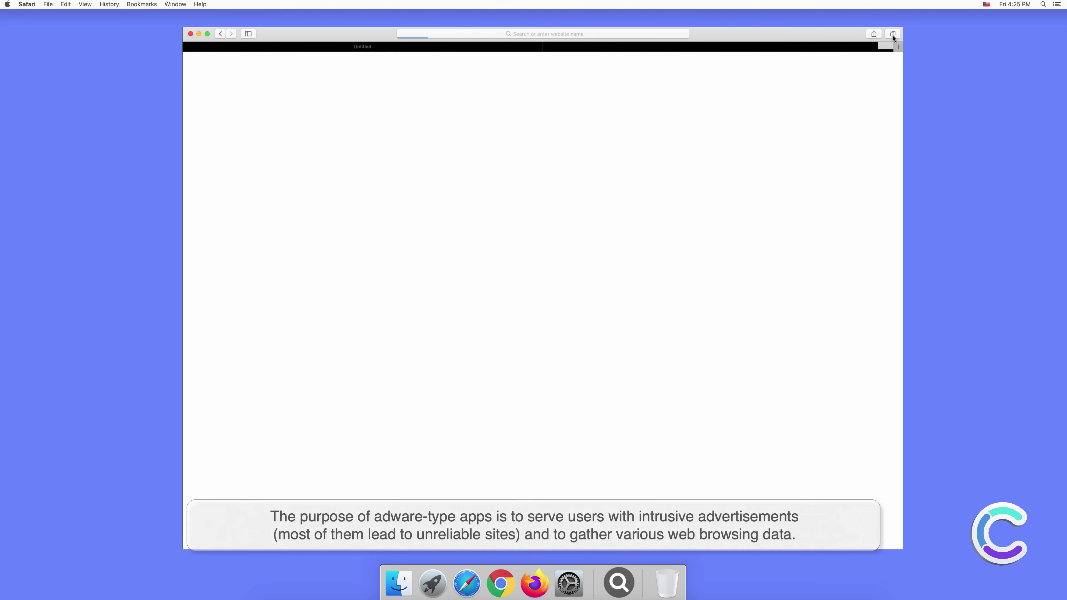
- Search for 'testing search engine' in the new tab, correcting a typo along the way
{"action": "left_click", "coordinate": [598, 34]}
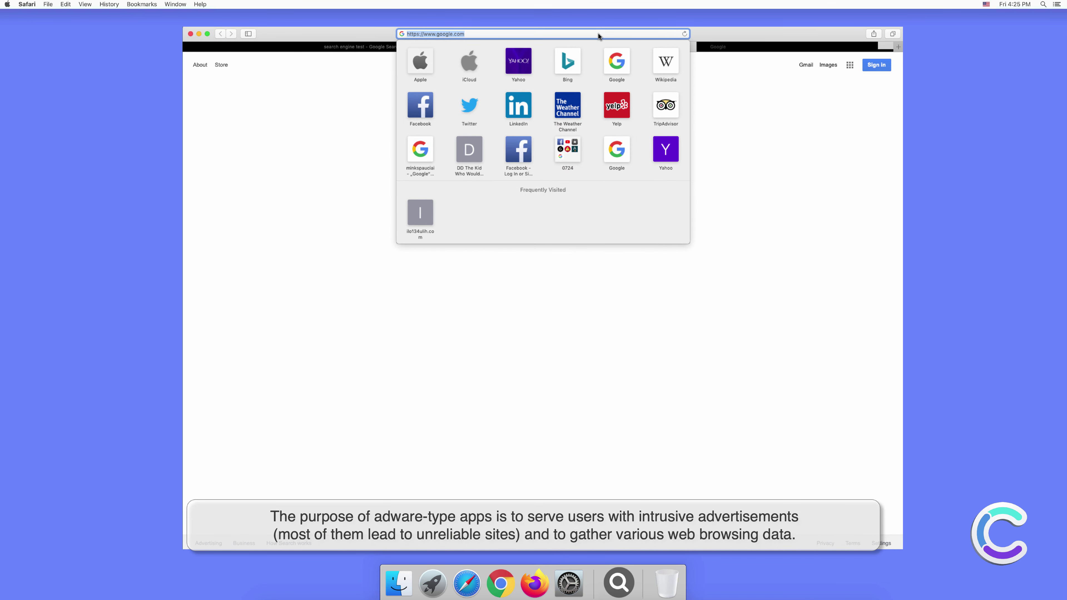
{"action": "type", "text": "testing"}
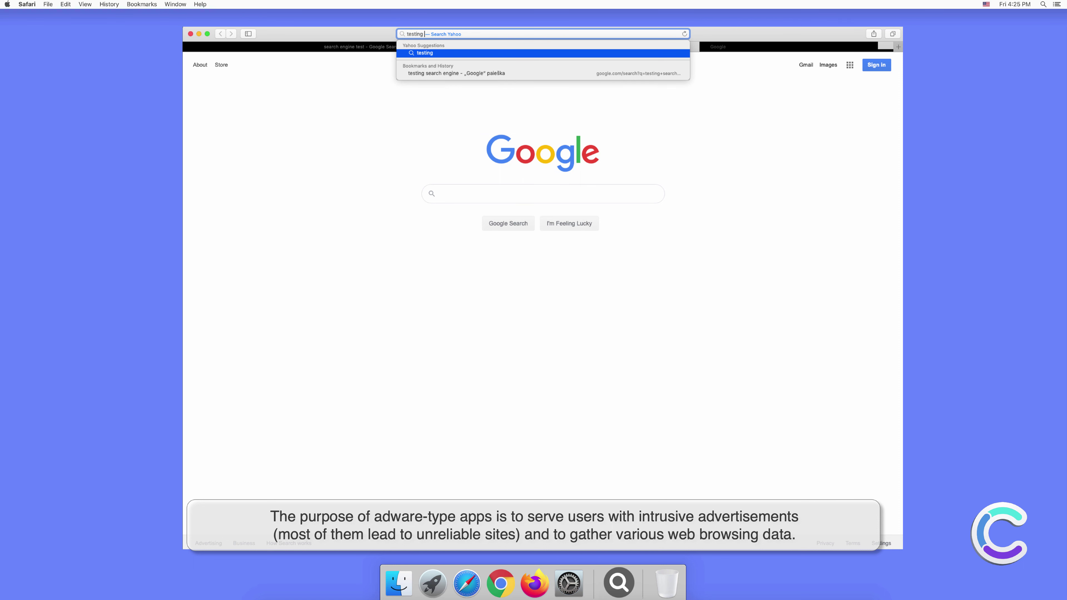
{"action": "type", "text": " searr"}
{"action": "key", "text": "BackSpace"}
{"action": "type", "text": "ch engine"}
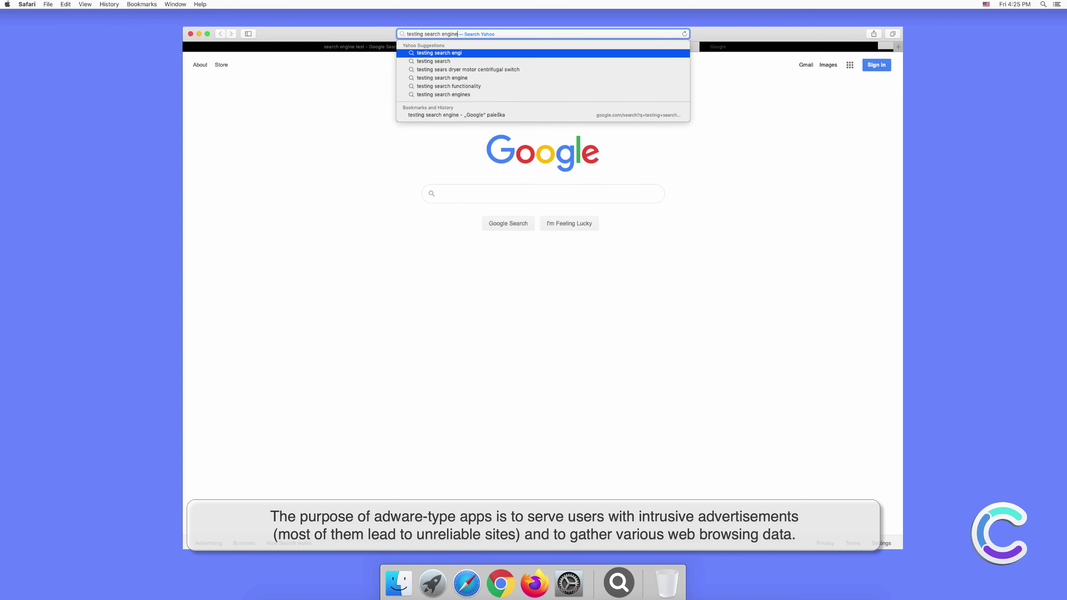
{"action": "key", "text": "Return"}
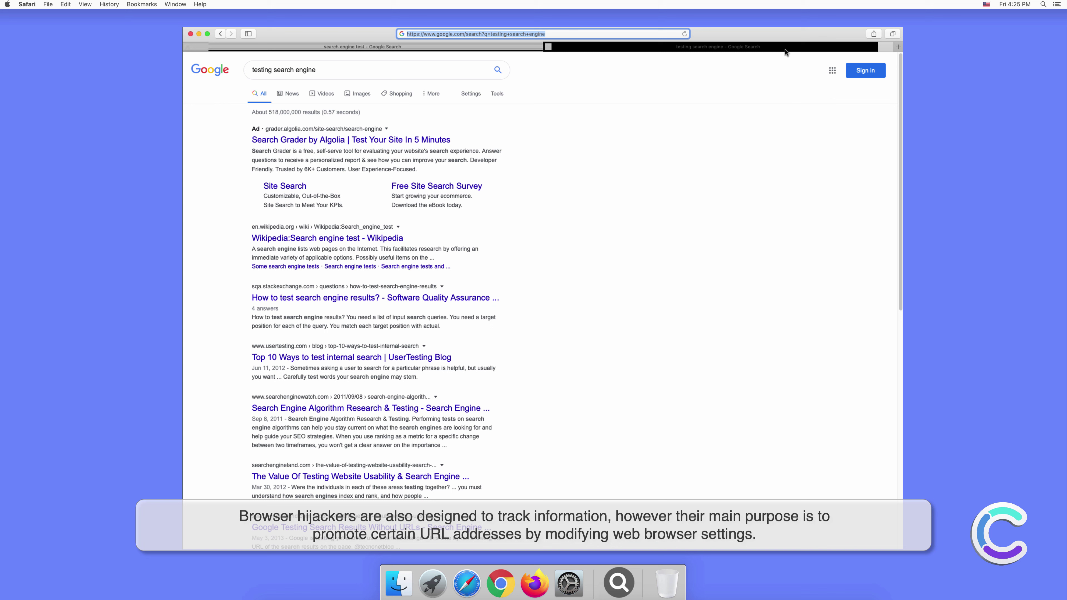
{"action": "left_click", "coordinate": [877, 55]}
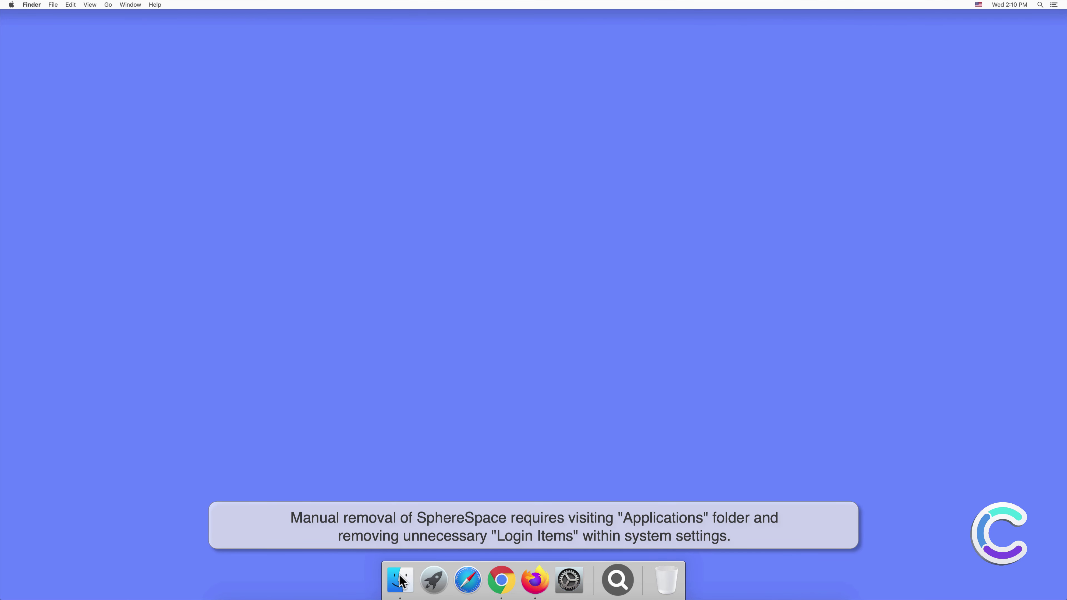
- Move the SphereSpace app from Applications to the Trash and close the Finder window
{"action": "left_click", "coordinate": [400, 581]}
{"action": "left_click", "coordinate": [414, 228]}
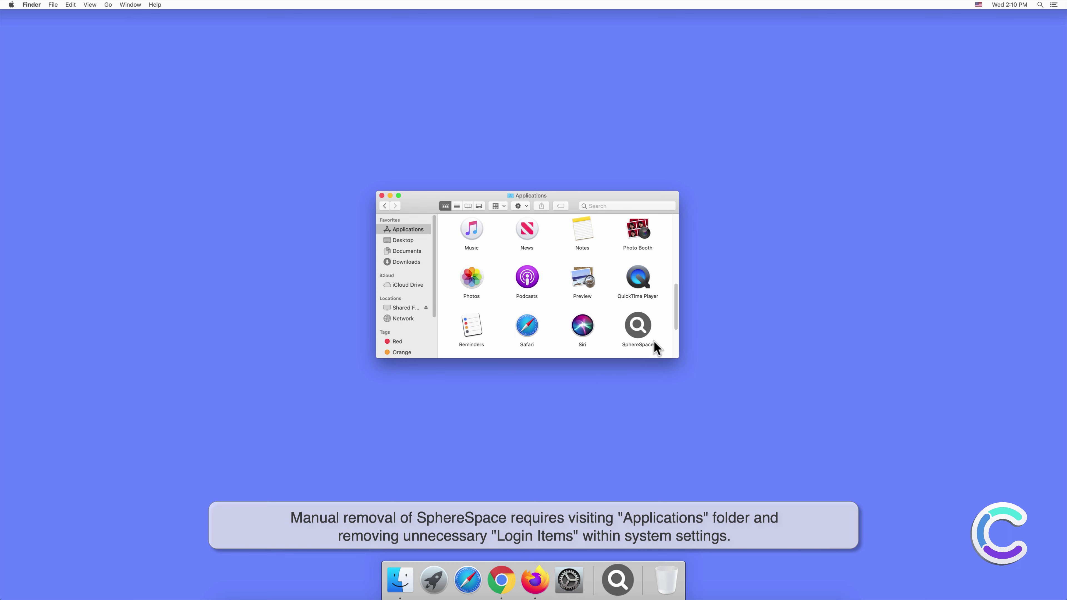
{"action": "right_click", "coordinate": [645, 328]}
{"action": "left_click", "coordinate": [657, 353]}
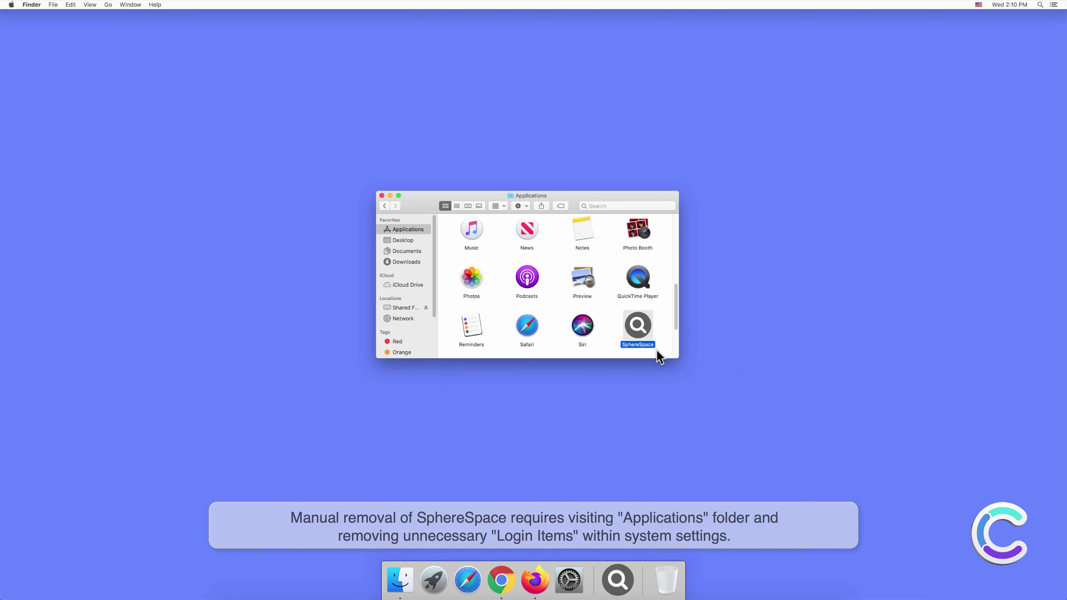
{"action": "left_click", "coordinate": [381, 195]}
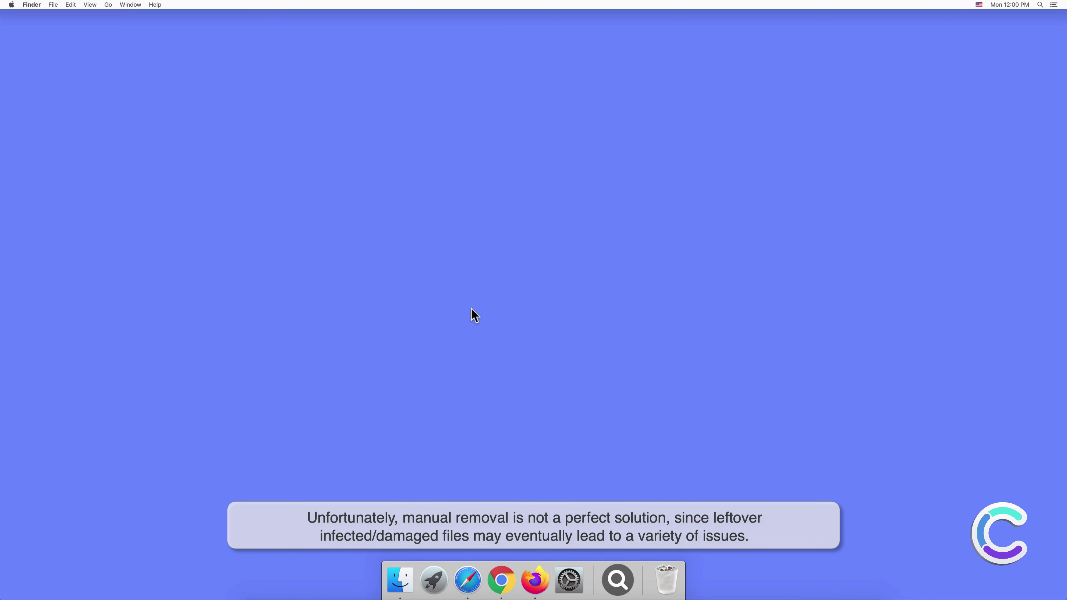
- Open Users & Groups in System Preferences and check that the Login Items list is empty
{"action": "left_click", "coordinate": [569, 578]}
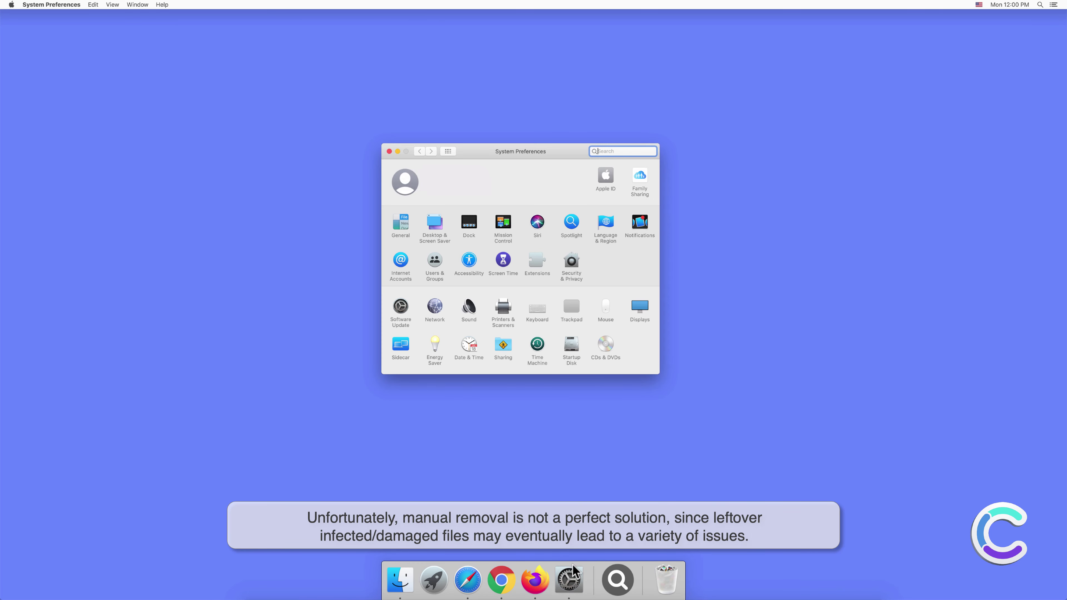
{"action": "left_click", "coordinate": [434, 261]}
{"action": "left_click", "coordinate": [572, 171]}
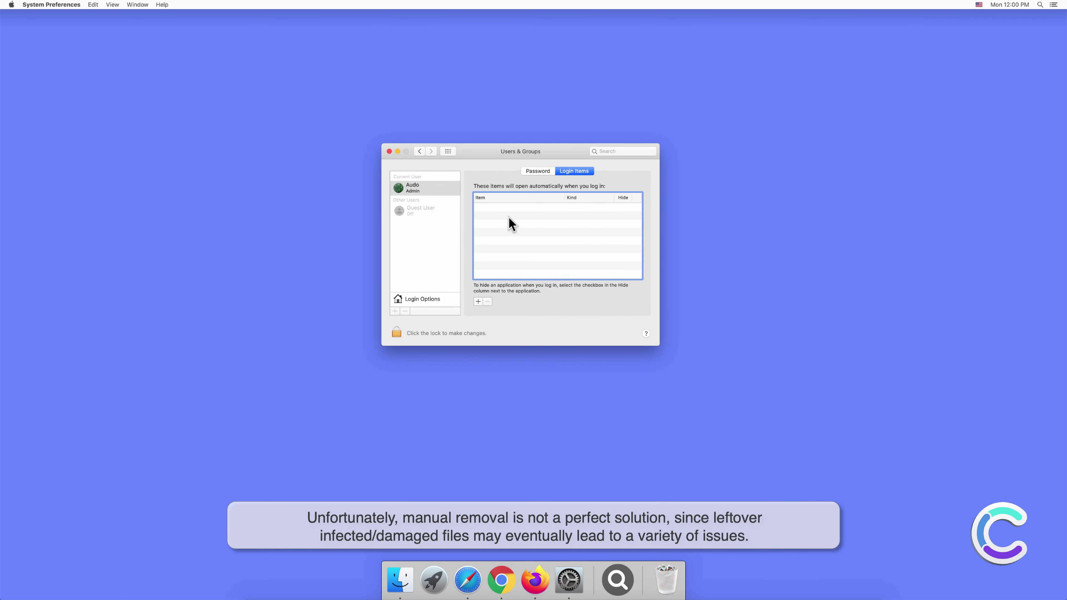
- Close System Preferences and remove the magnifying-glass app from the Dock
{"action": "left_click", "coordinate": [389, 151]}
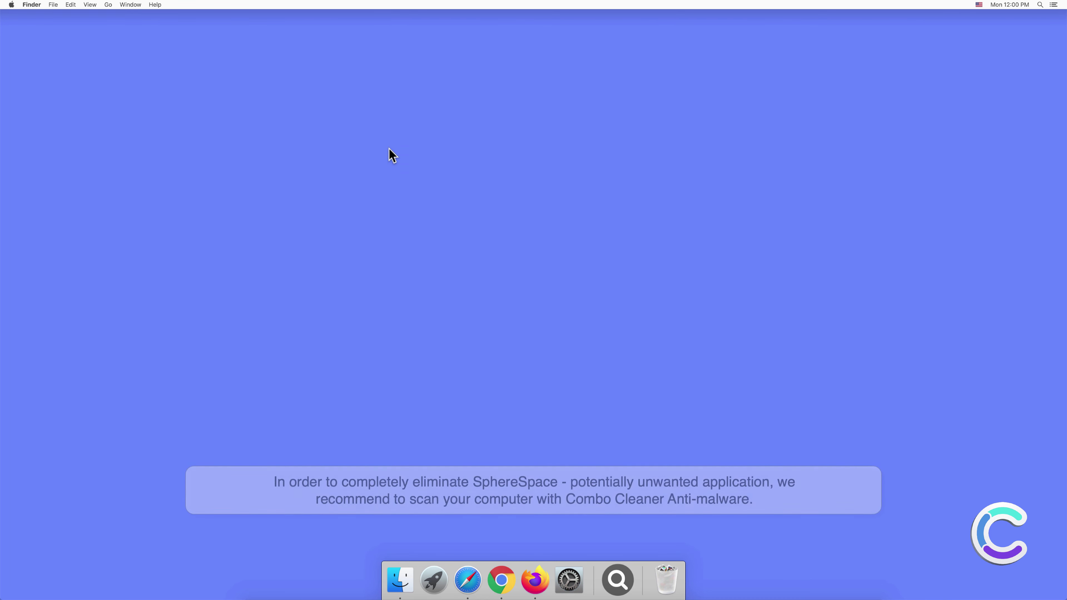
{"action": "right_click", "coordinate": [617, 568]}
{"action": "mouse_move", "coordinate": [640, 526]}
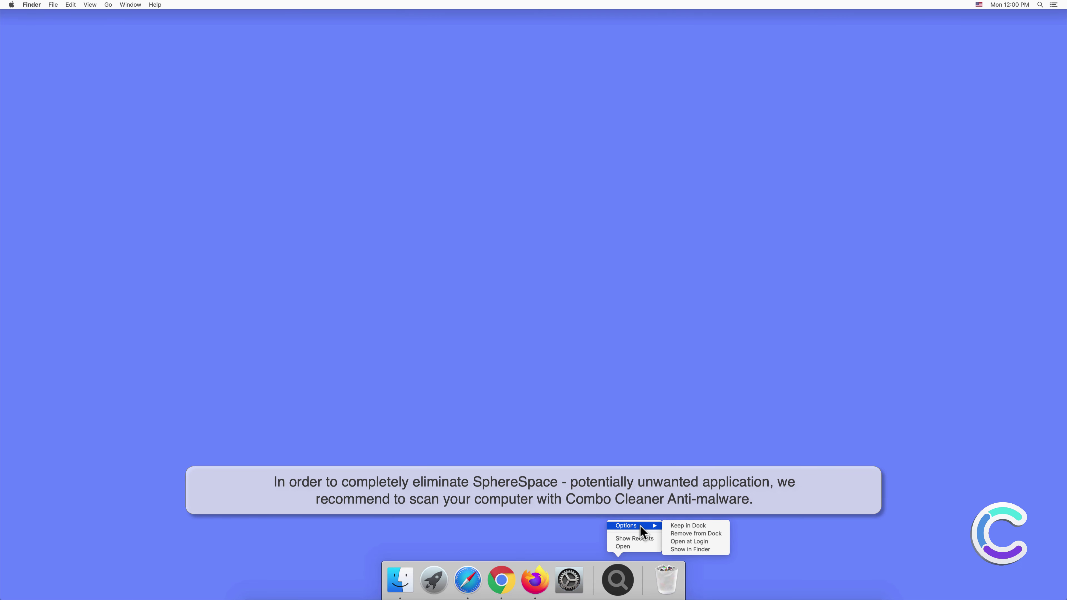
{"action": "left_click", "coordinate": [675, 533]}
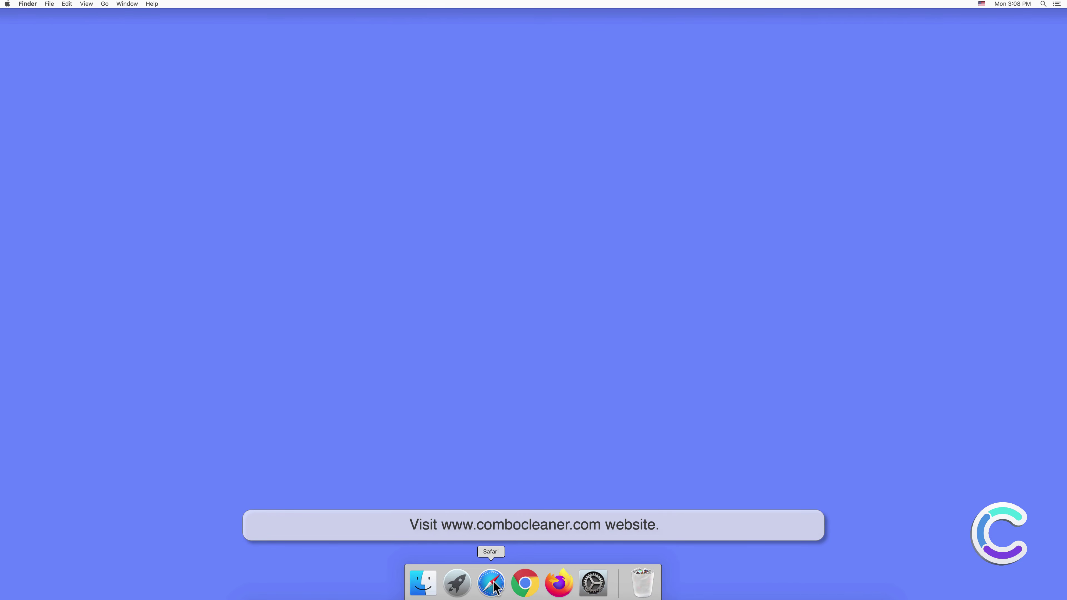
{"action": "left_click", "coordinate": [494, 582]}
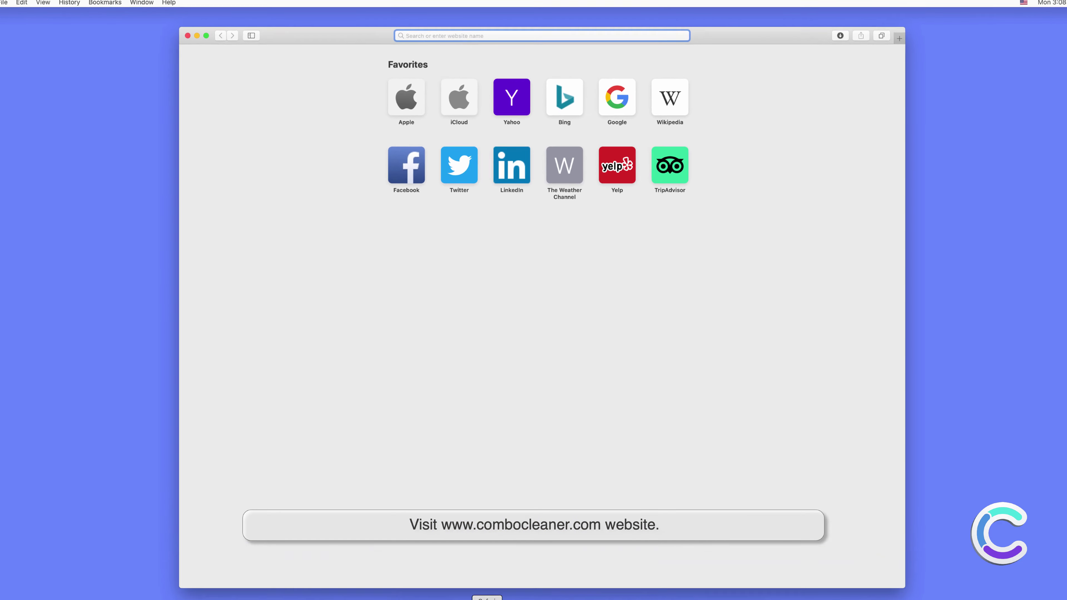
{"action": "type", "text": "www.co"}
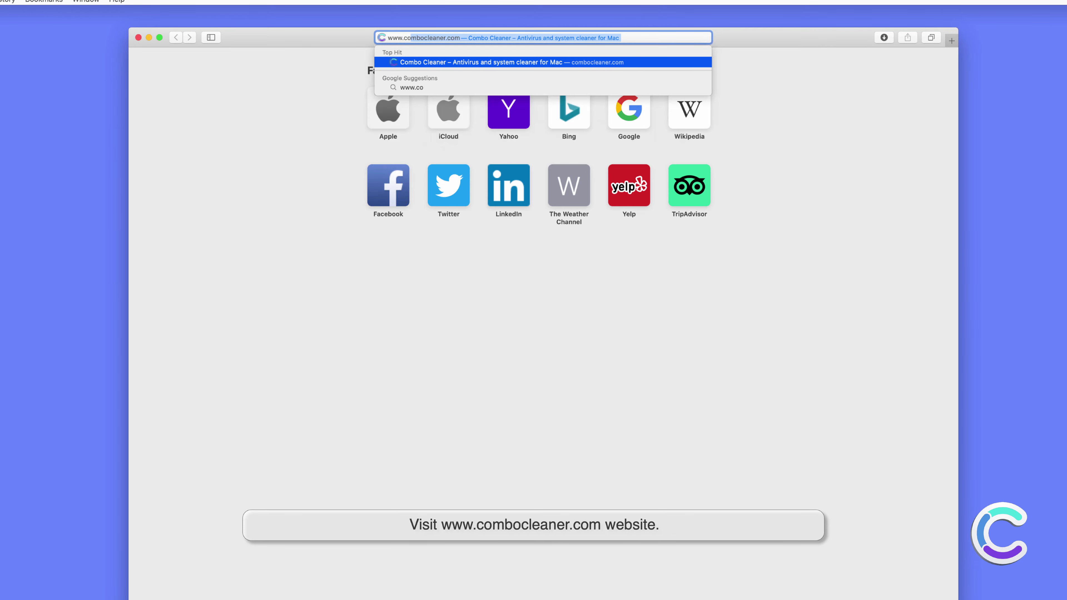
{"action": "type", "text": "mbocleaner.com"}
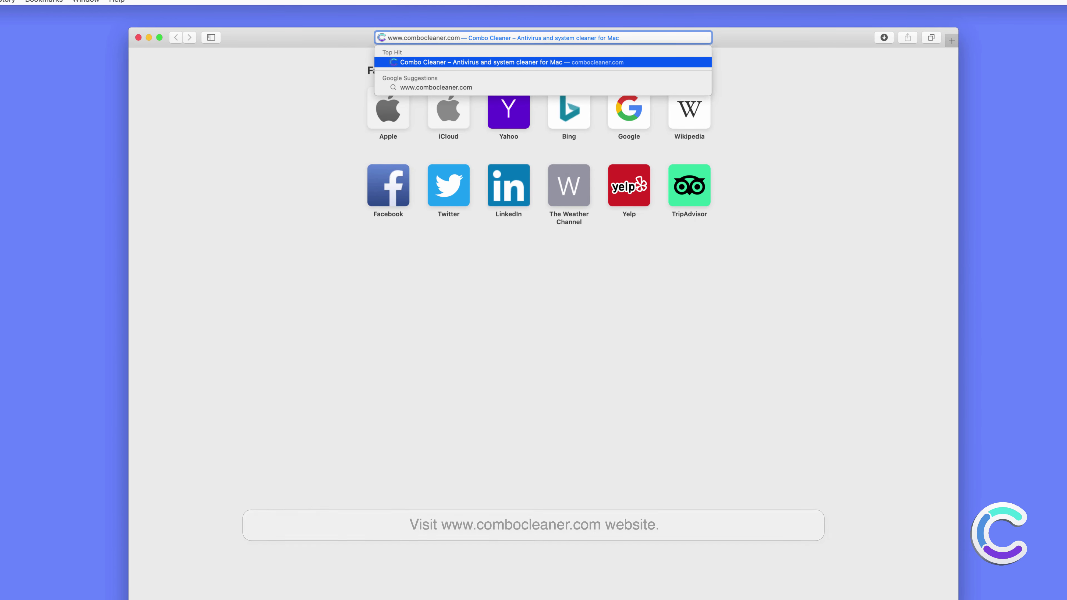
{"action": "key", "text": "Return"}
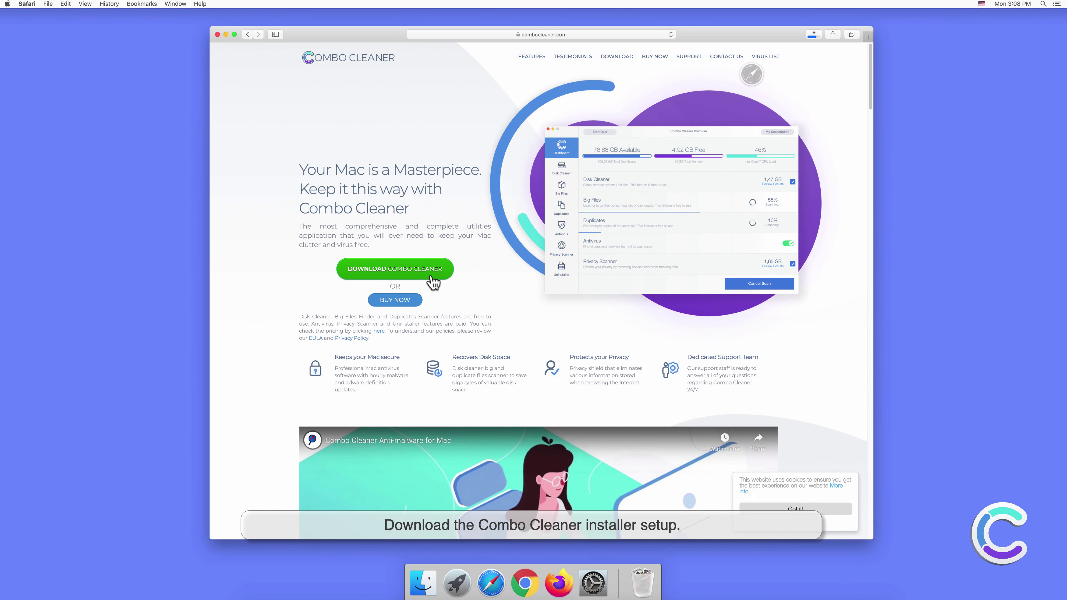
{"action": "left_click", "coordinate": [813, 35]}
{"action": "left_click", "coordinate": [806, 68]}
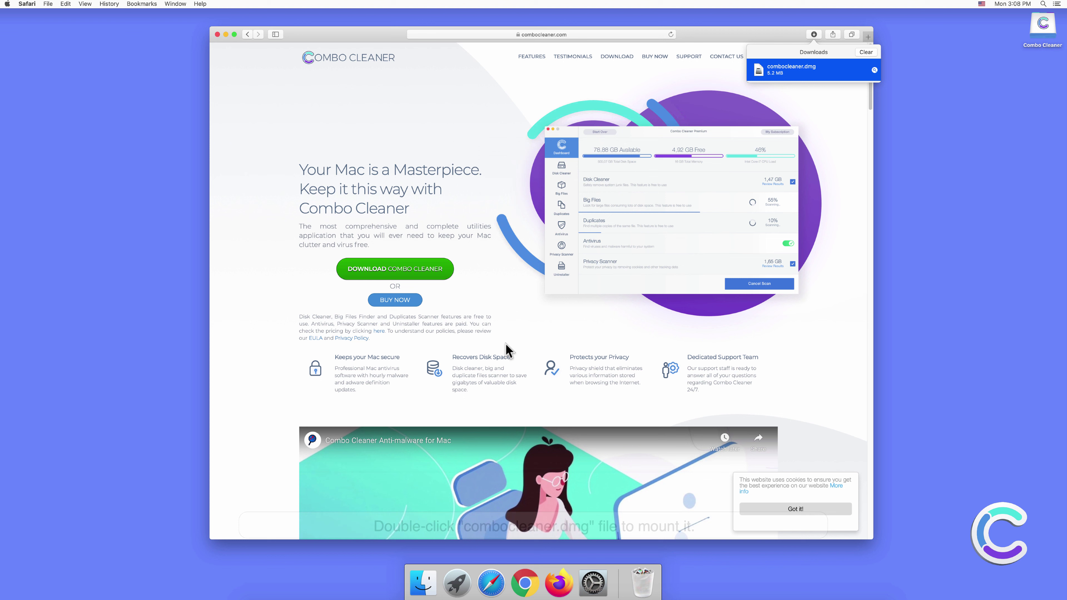
- Copy Combo Cleaner into Applications, close the installer and Safari windows, and launch it from Launchpad
{"action": "left_click_drag", "start_coordinate": [464, 309], "coordinate": [574, 314]}
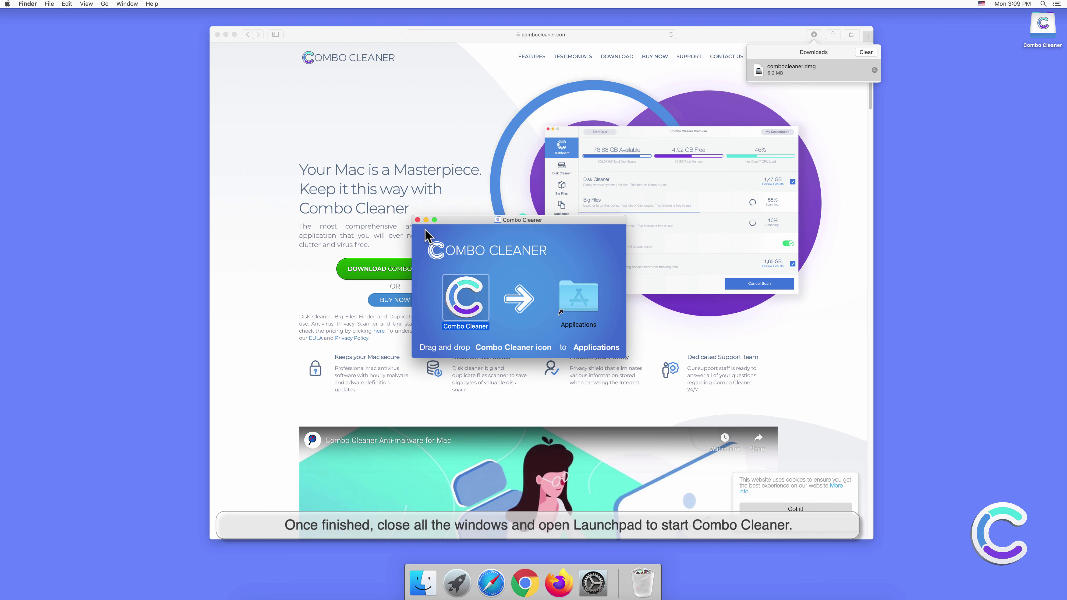
{"action": "left_click", "coordinate": [418, 220]}
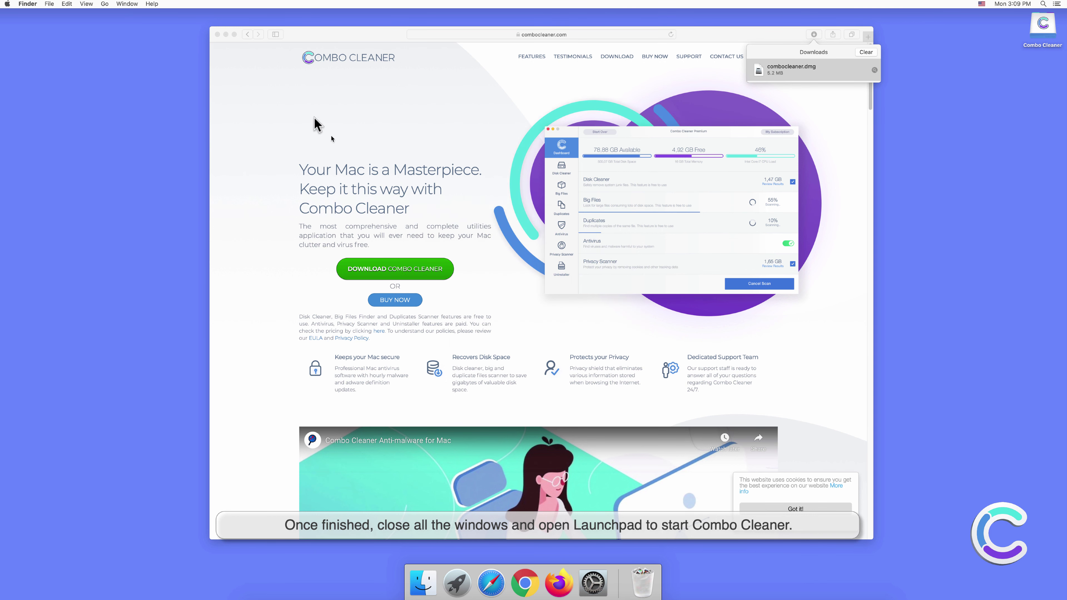
{"action": "left_click", "coordinate": [218, 42]}
{"action": "left_click", "coordinate": [217, 34]}
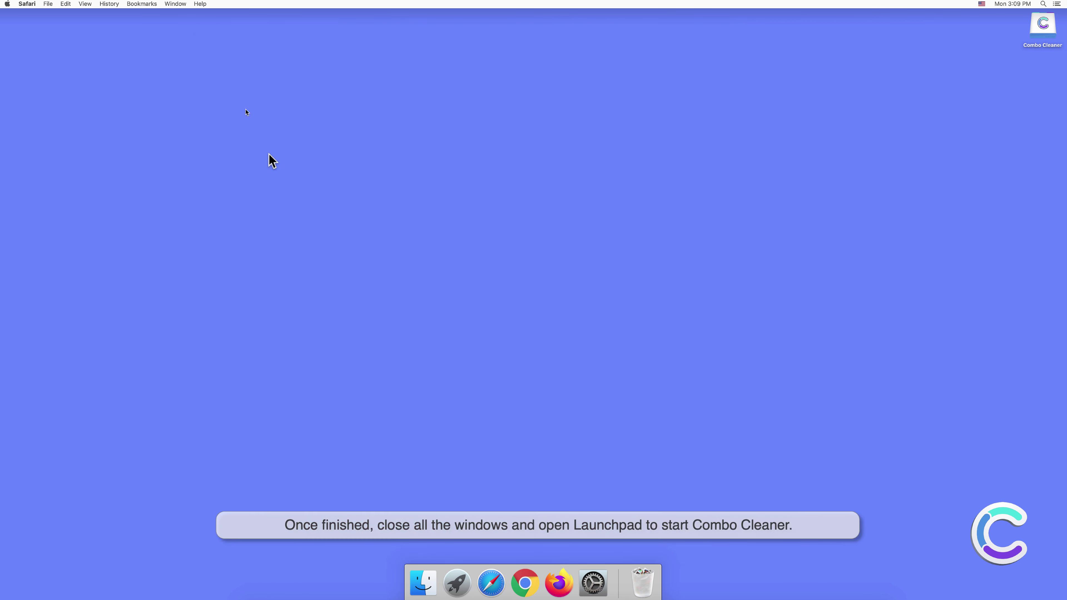
{"action": "left_click", "coordinate": [458, 583]}
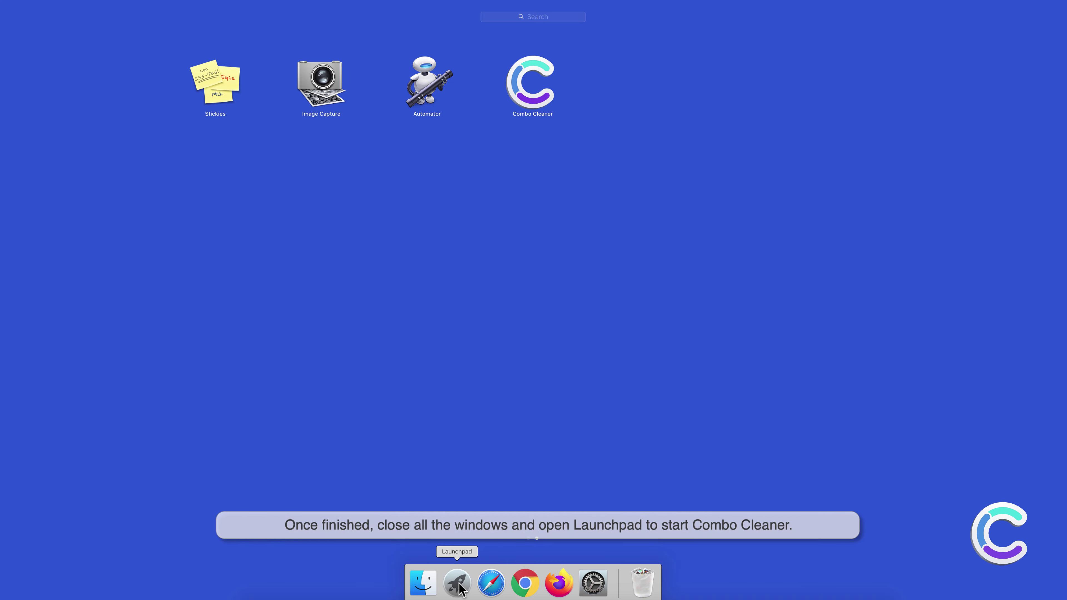
{"action": "left_click", "coordinate": [530, 104]}
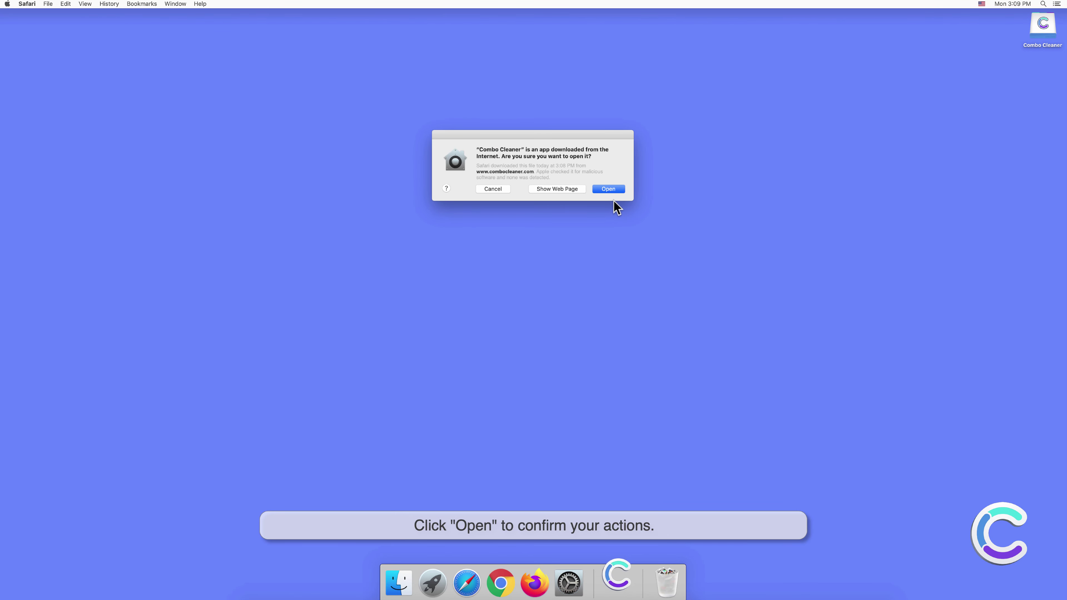
- Confirm opening Combo Cleaner and run an Antivirus Full Scan, which detects 10 threats
{"action": "left_click", "coordinate": [612, 190]}
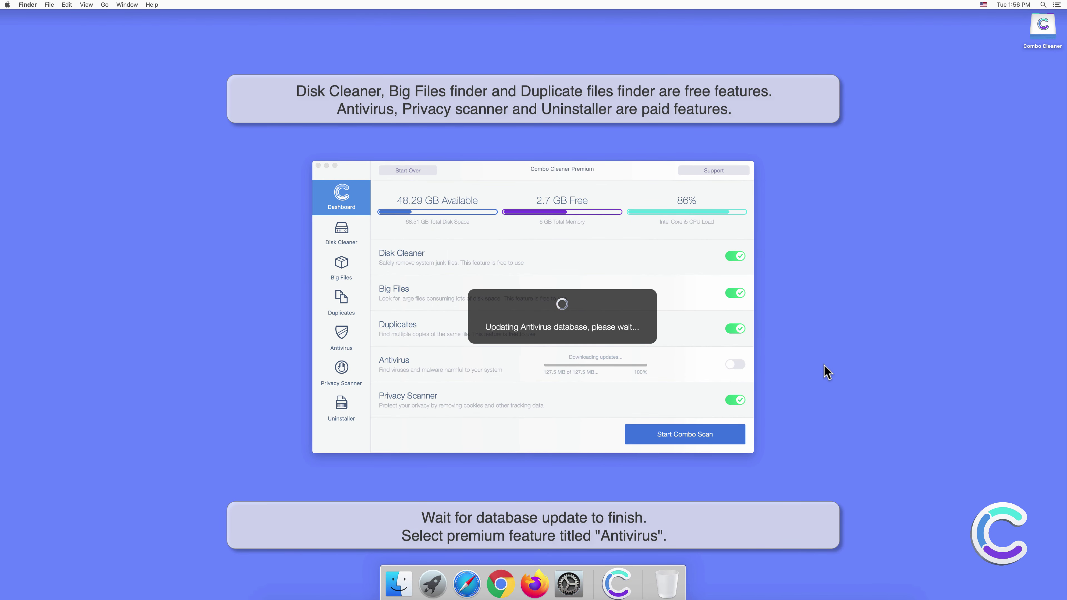
{"action": "left_click", "coordinate": [345, 333]}
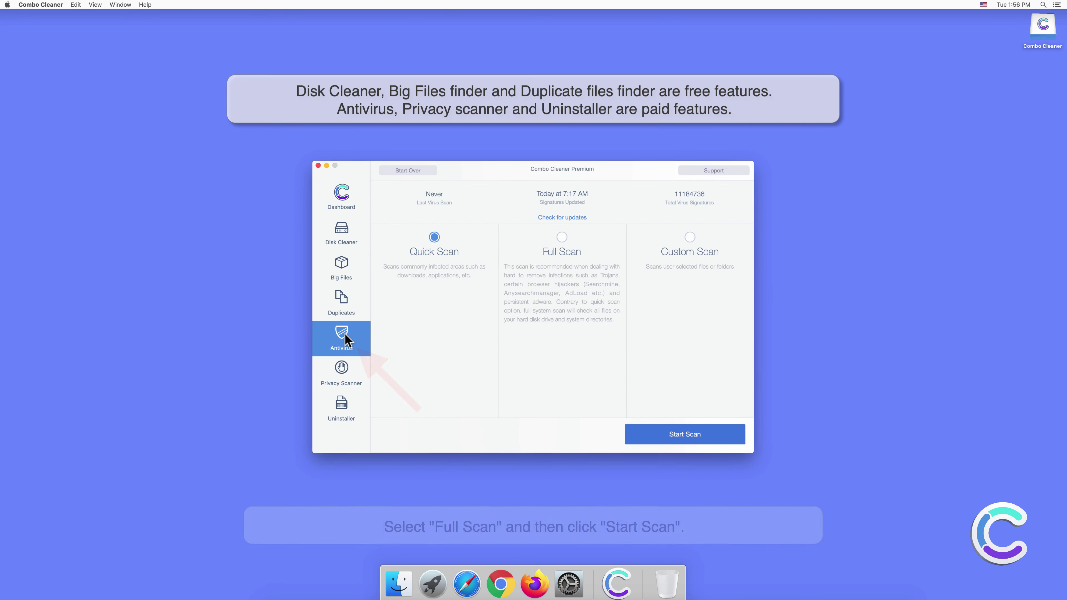
{"action": "left_click", "coordinate": [559, 238]}
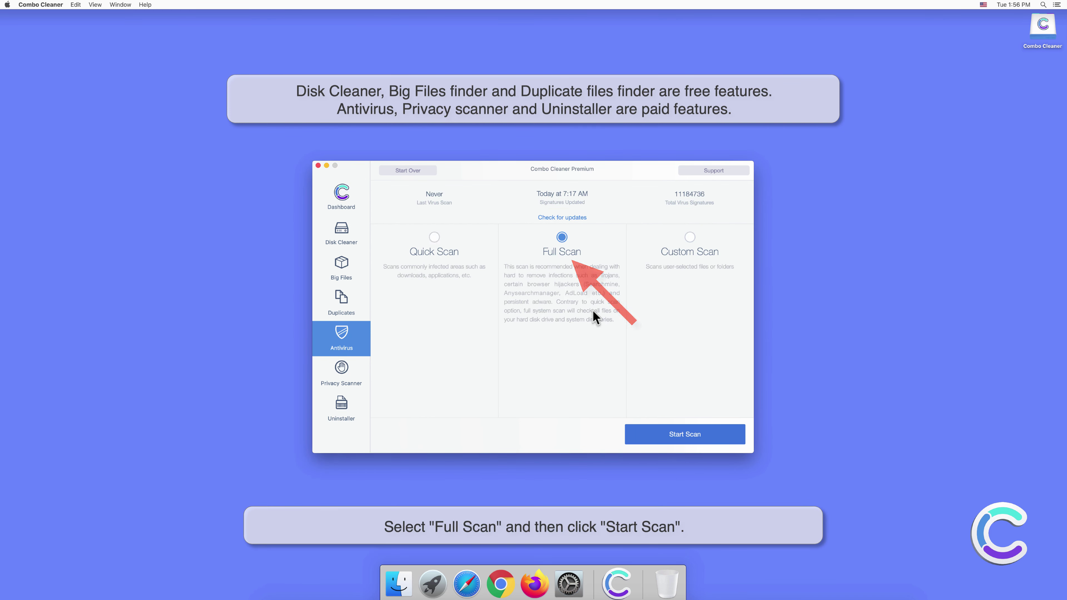
{"action": "left_click", "coordinate": [686, 435]}
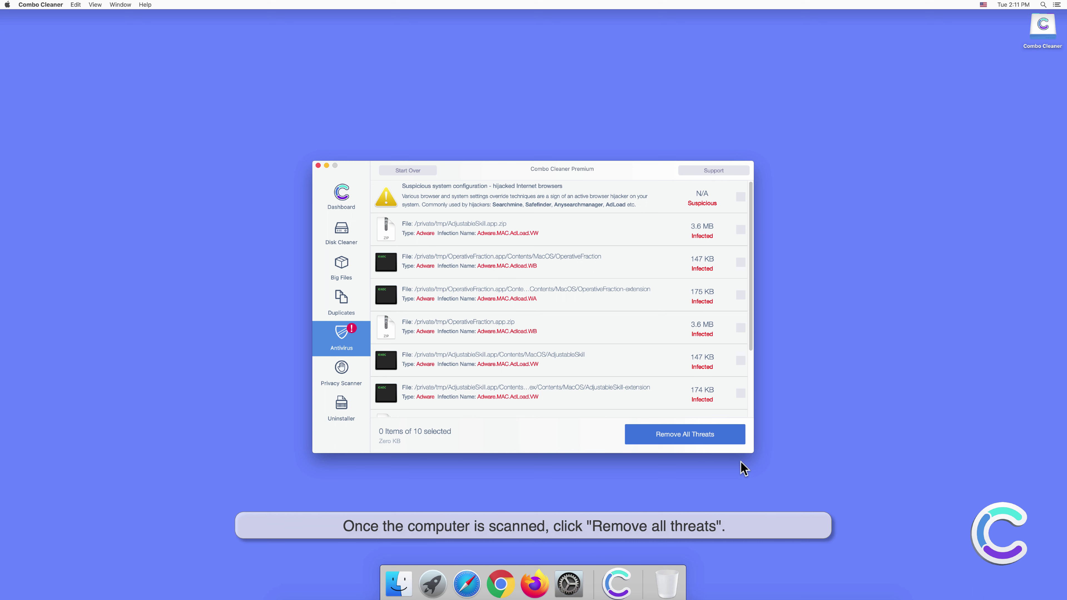
- Remove all 10 detected threats, authenticating with the administrator password and answering the restart prompt
{"action": "left_click", "coordinate": [692, 439]}
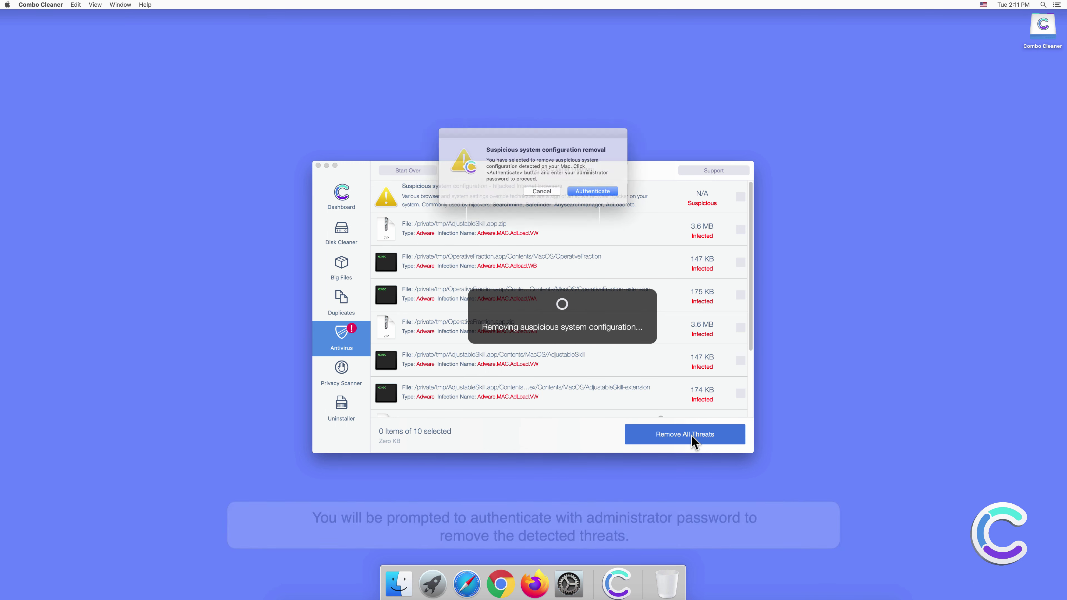
{"action": "left_click", "coordinate": [590, 190]}
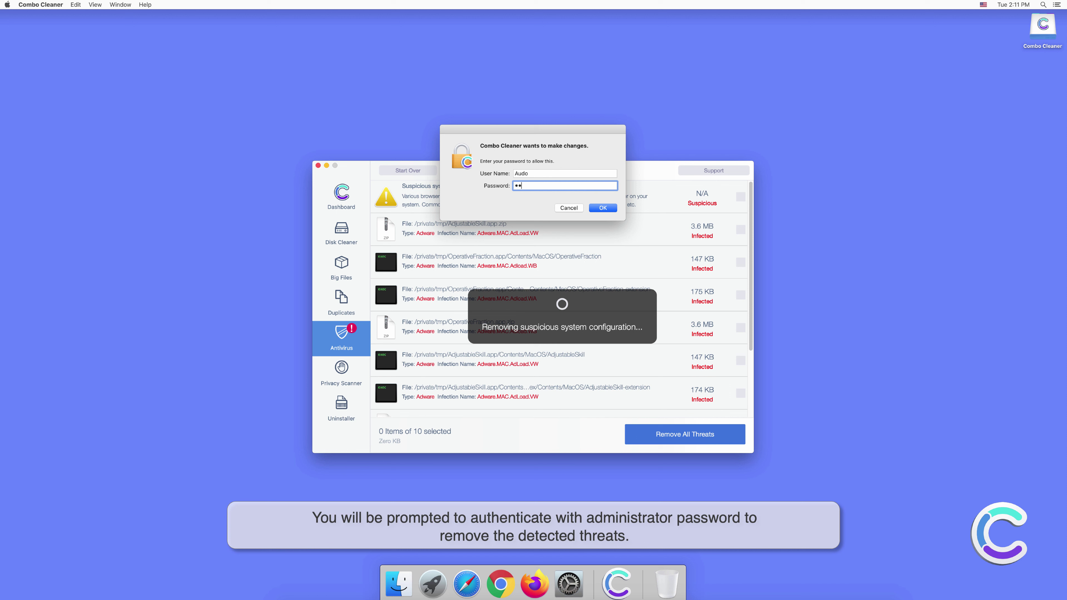
{"action": "type", "text": "••••"}
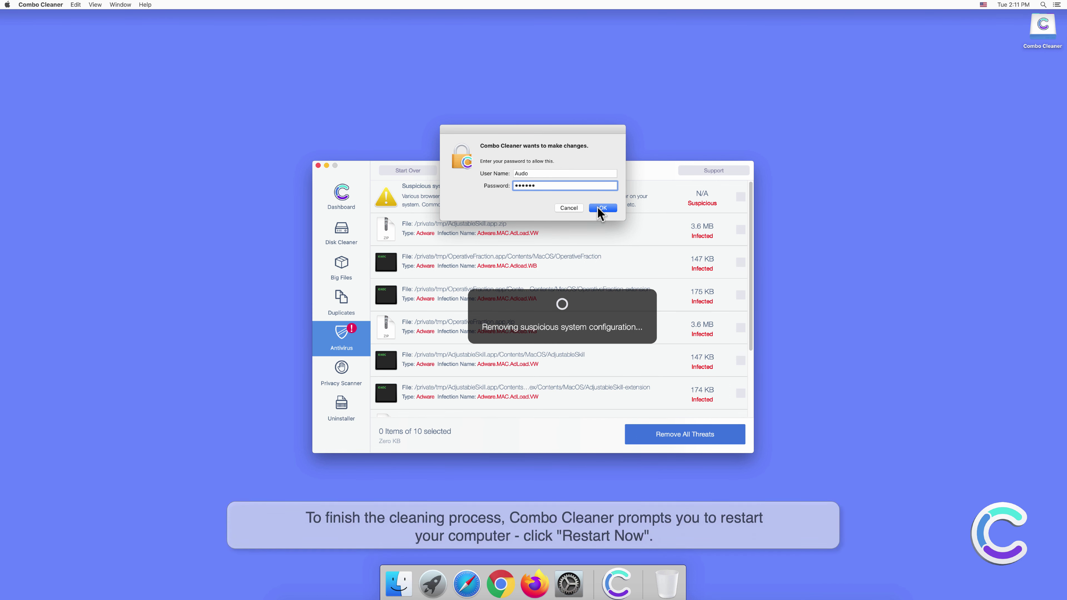
{"action": "left_click", "coordinate": [601, 208]}
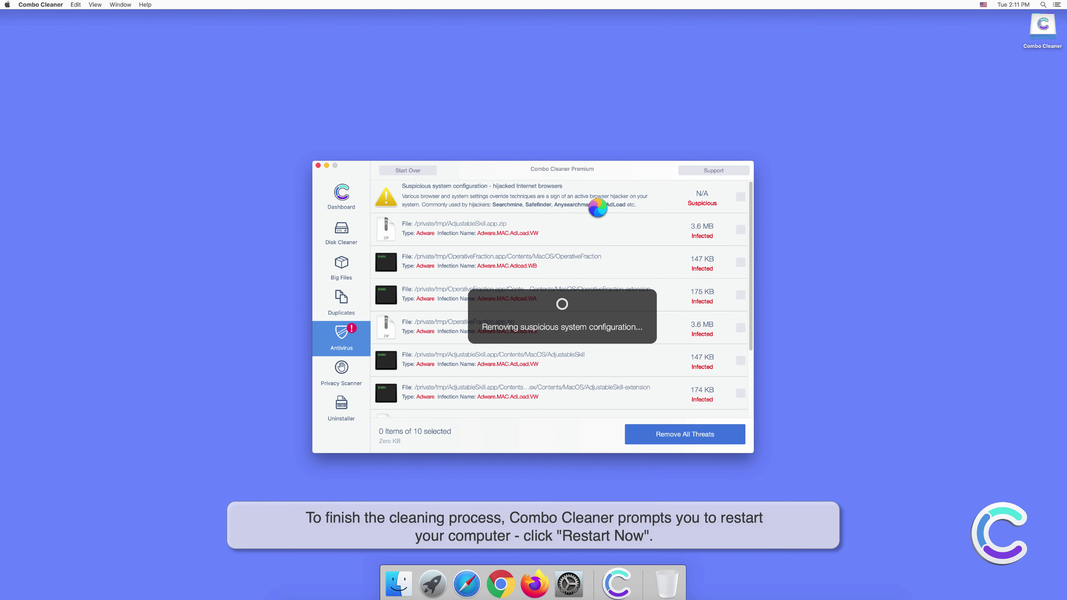
{"action": "left_click", "coordinate": [596, 188]}
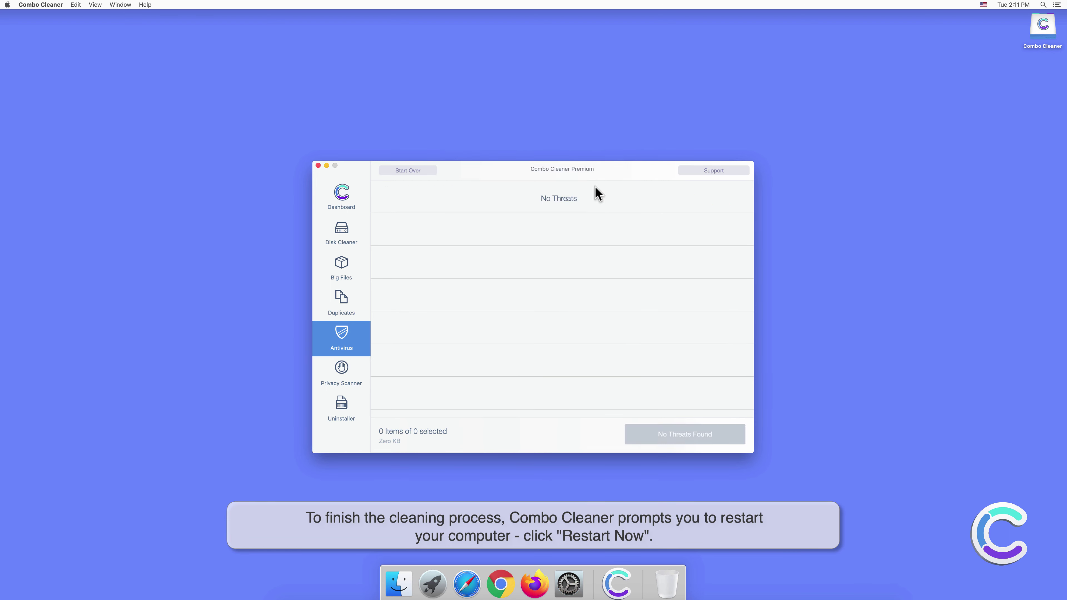